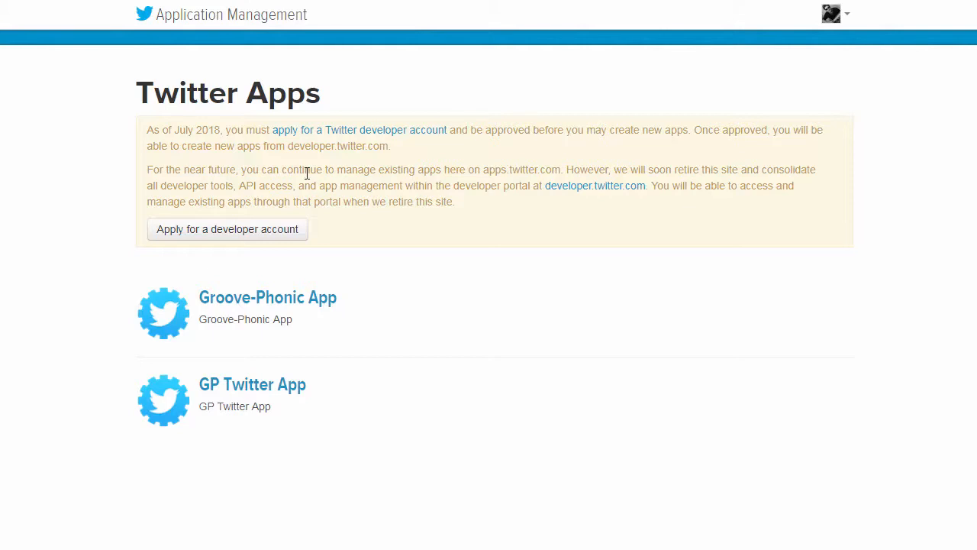
Open the GP Twitter App and check the callback URL in its application details
click(211, 392)
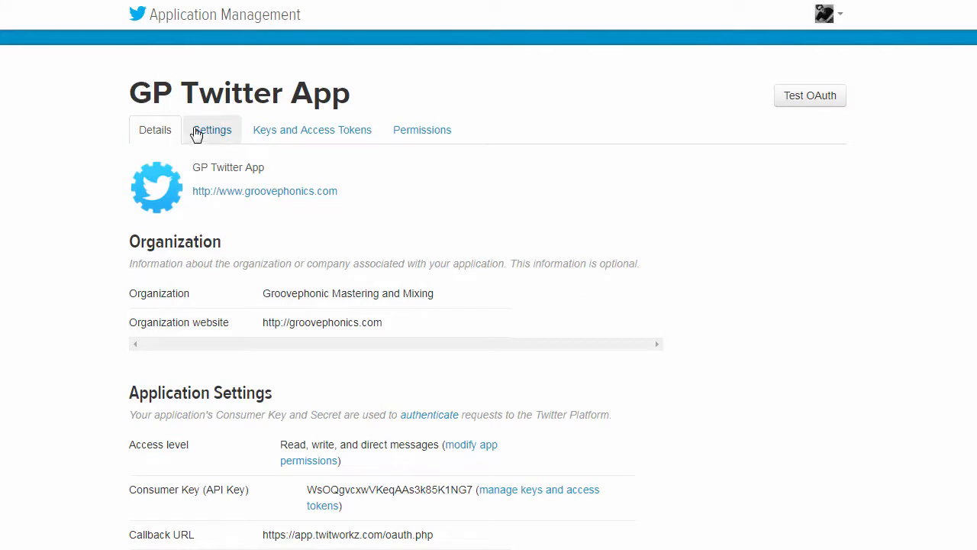
scroll(494, 264, down, 2)
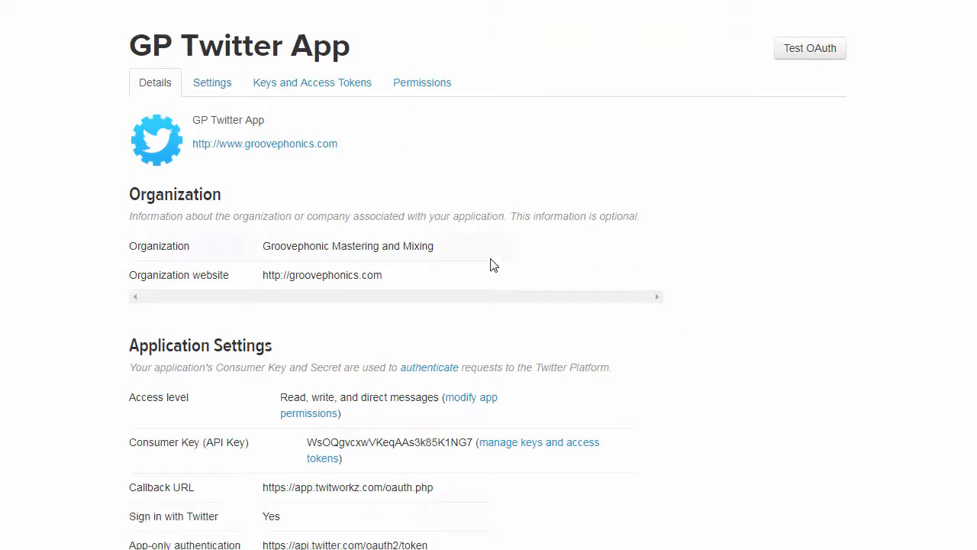
scroll(493, 264, down, 2)
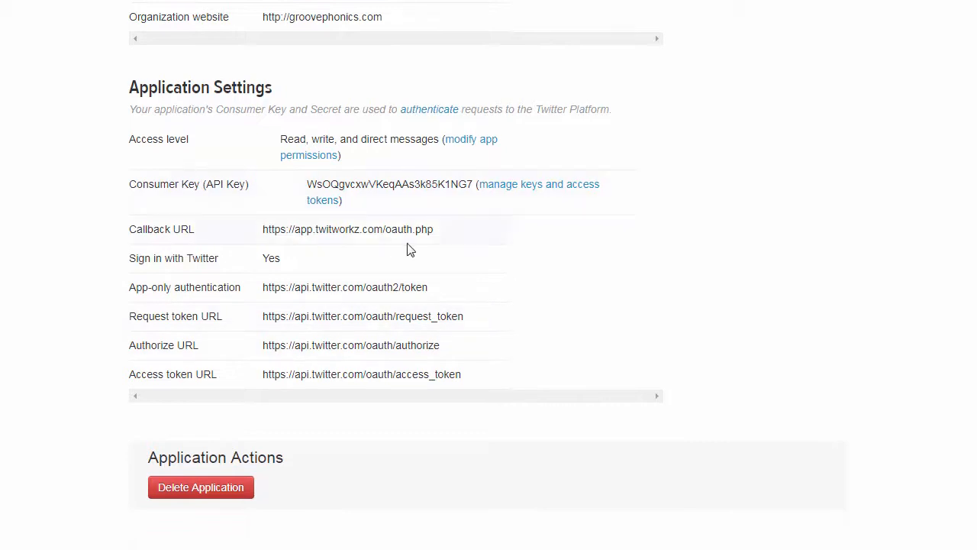
drag(433, 231, 260, 230)
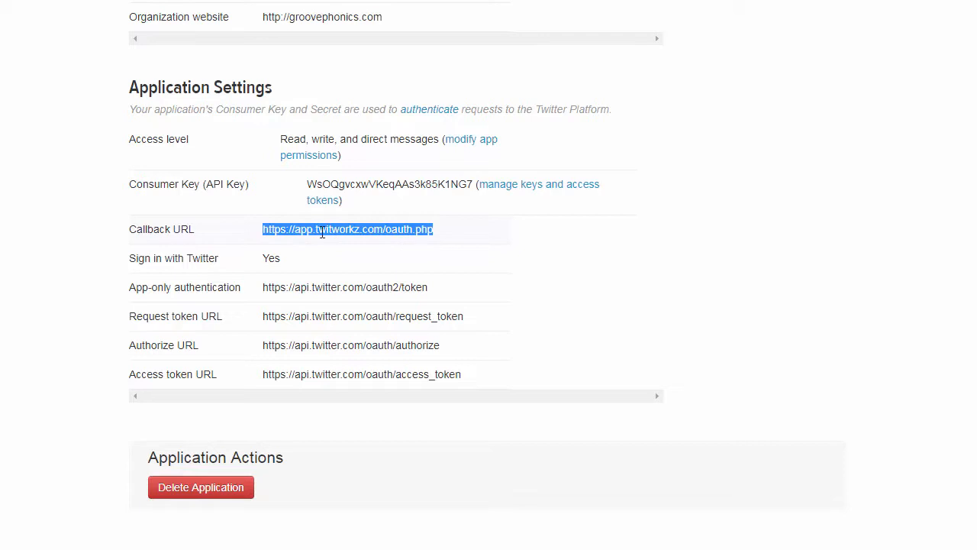
click(445, 234)
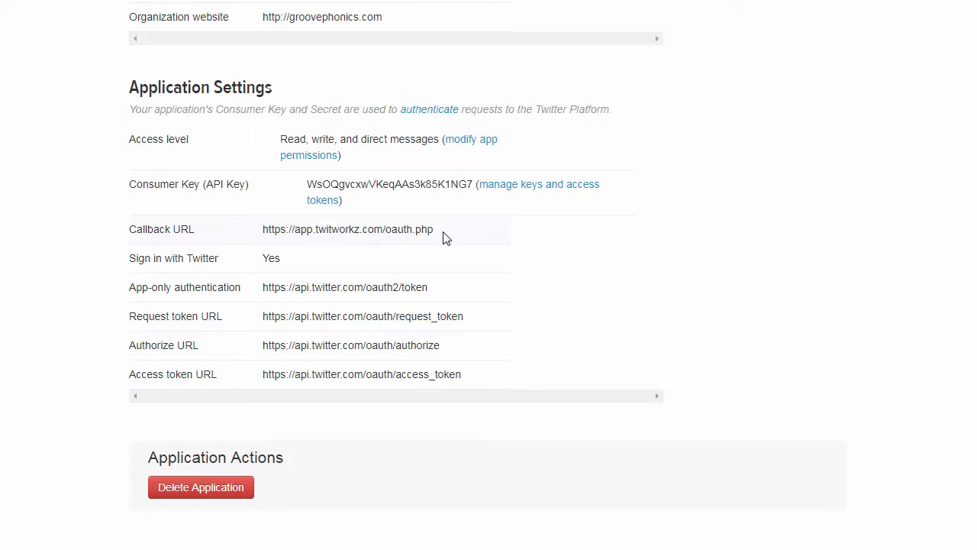
drag(436, 232, 260, 231)
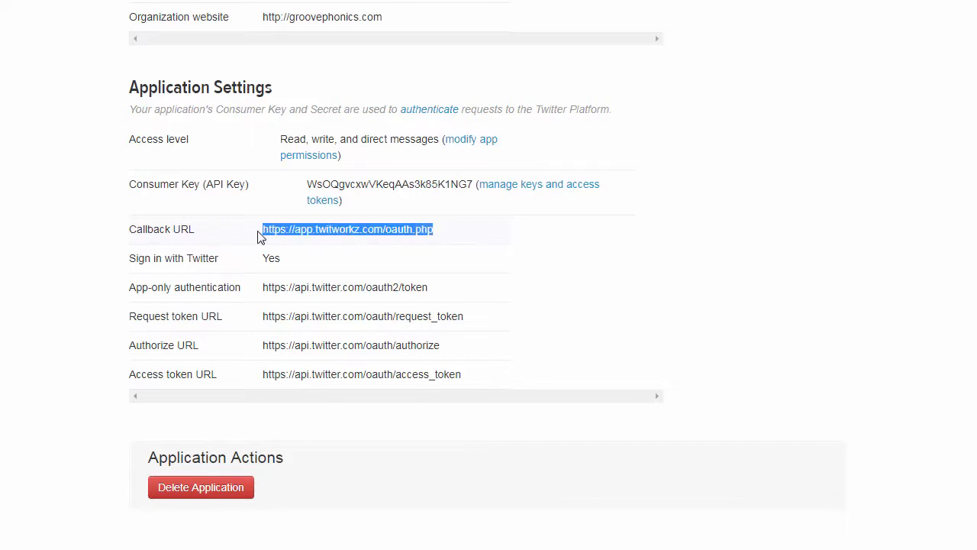
click(396, 254)
Review the Callback URLs entry in the GP Twitter App's editable settings
scroll(405, 241, up, 4)
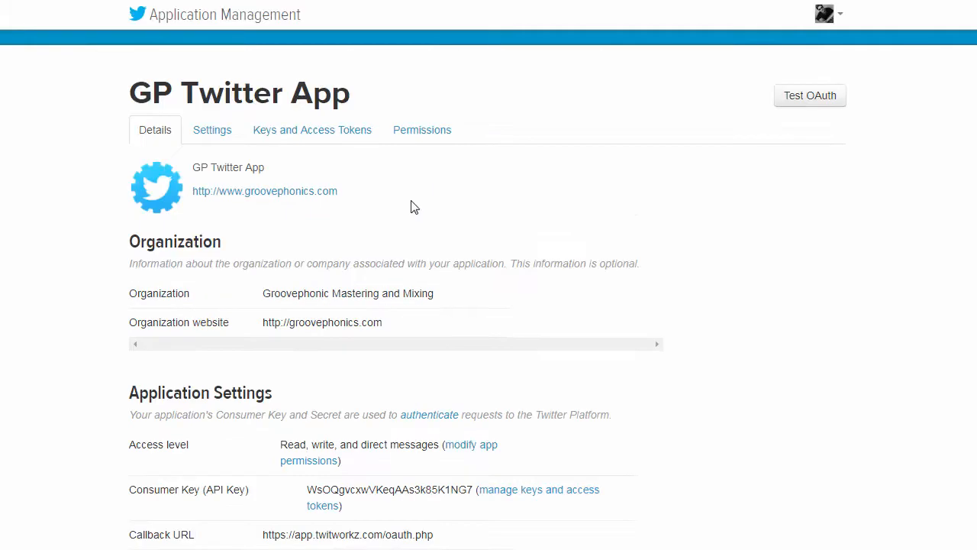
click(215, 136)
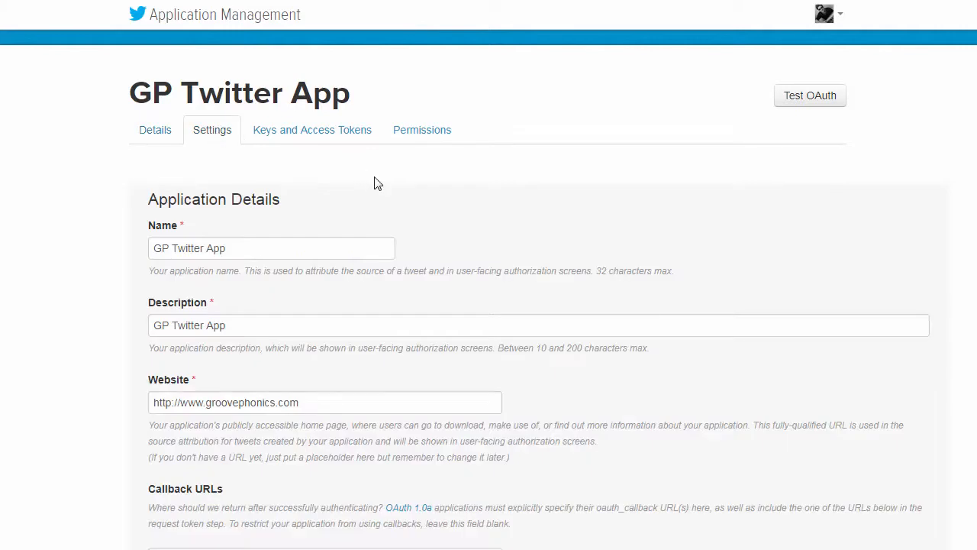
scroll(374, 182, down, 3)
scroll(374, 182, down, 2)
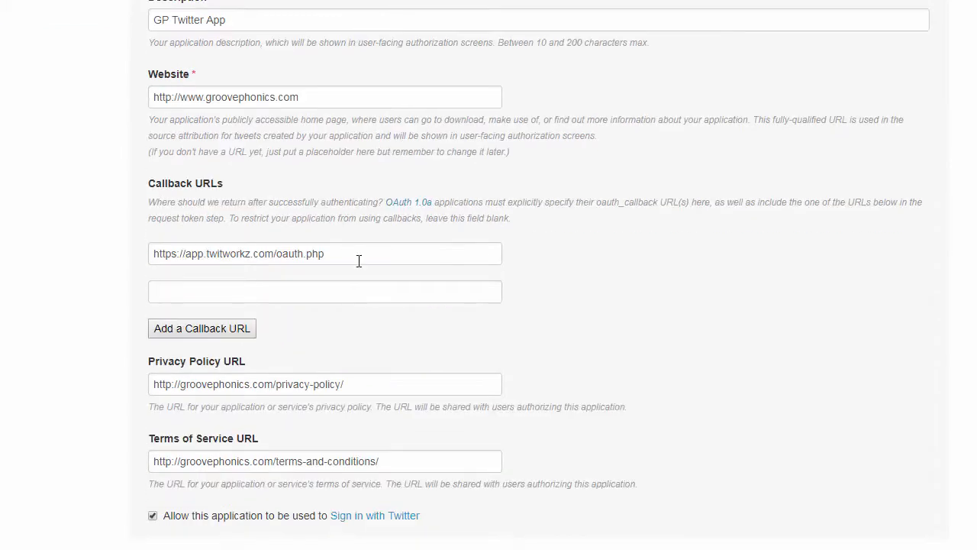
drag(358, 260, 138, 253)
drag(84, 234, 4, 217)
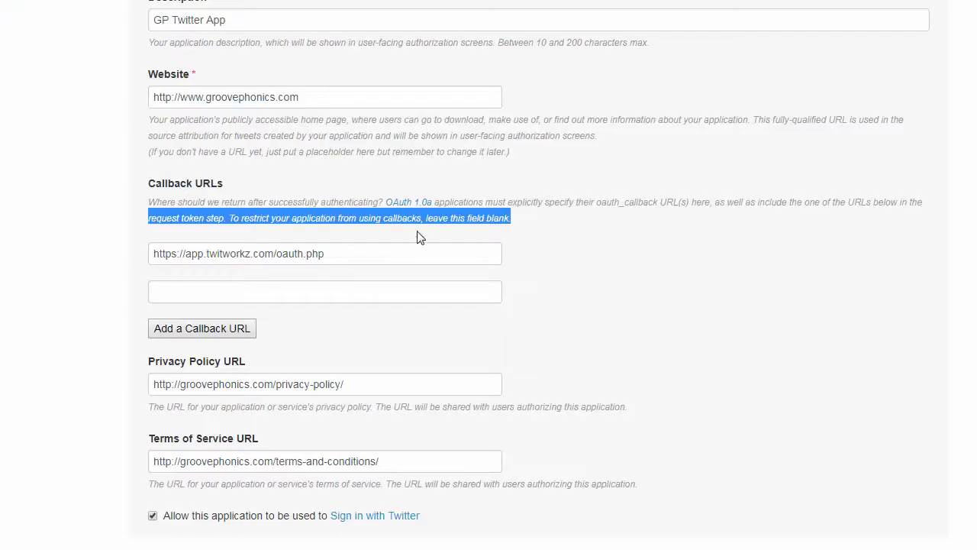
click(632, 313)
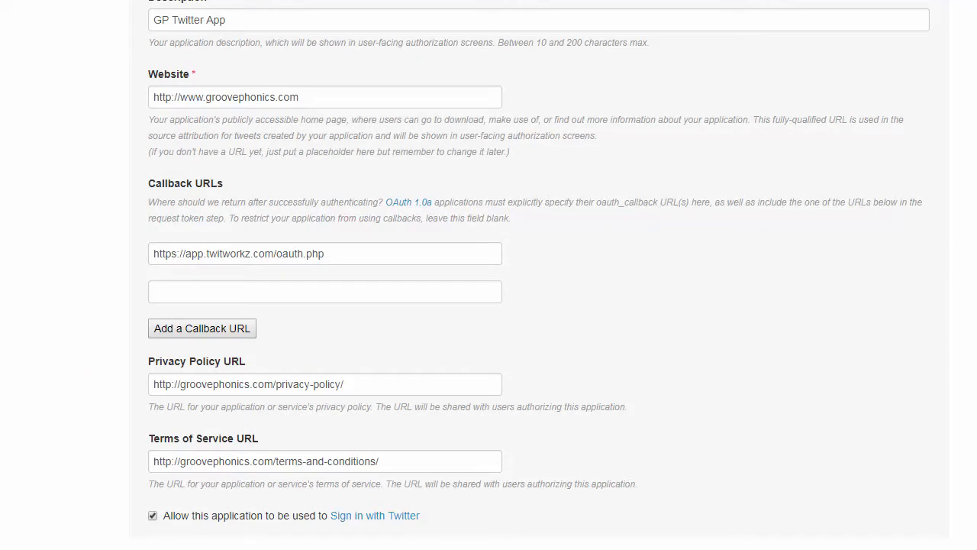
scroll(488, 275, up, 4)
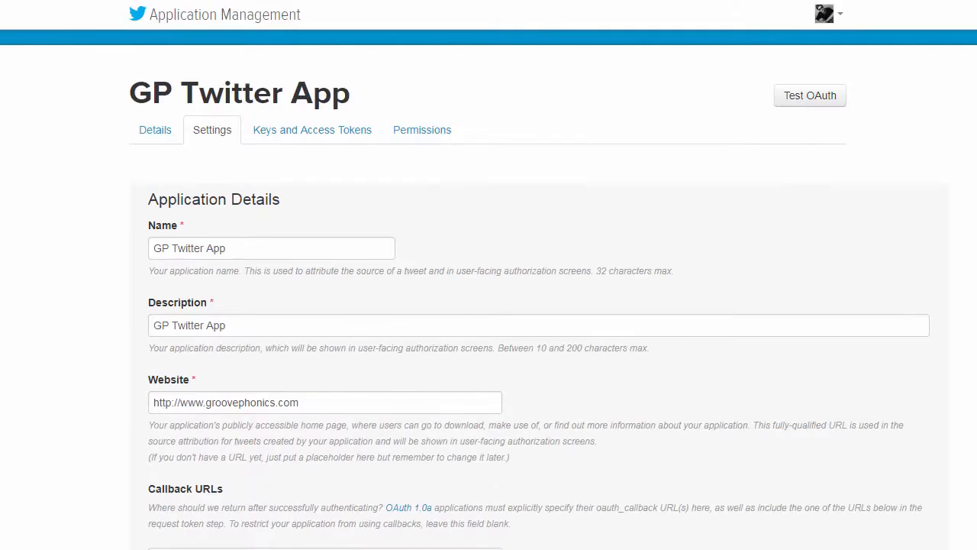
scroll(487, 285, down, 2)
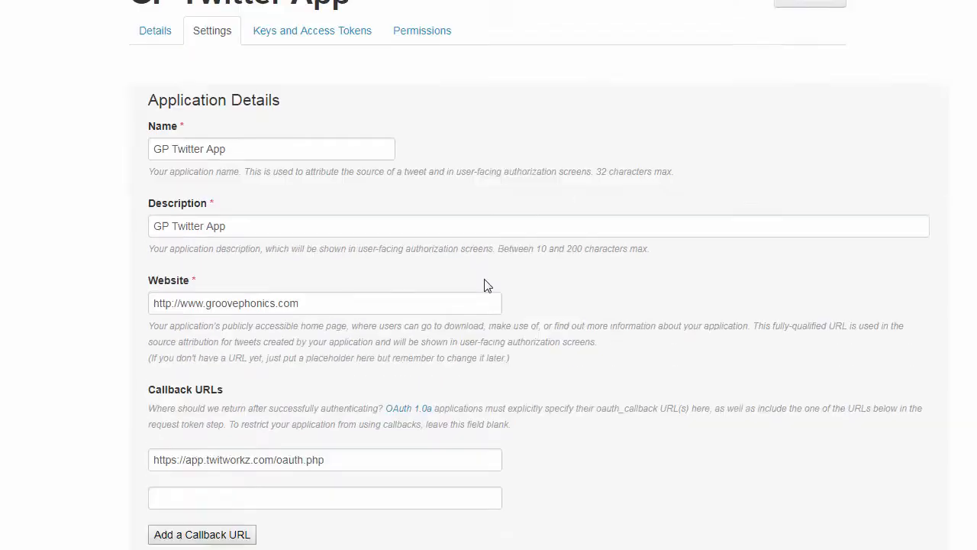
scroll(487, 286, down, 3)
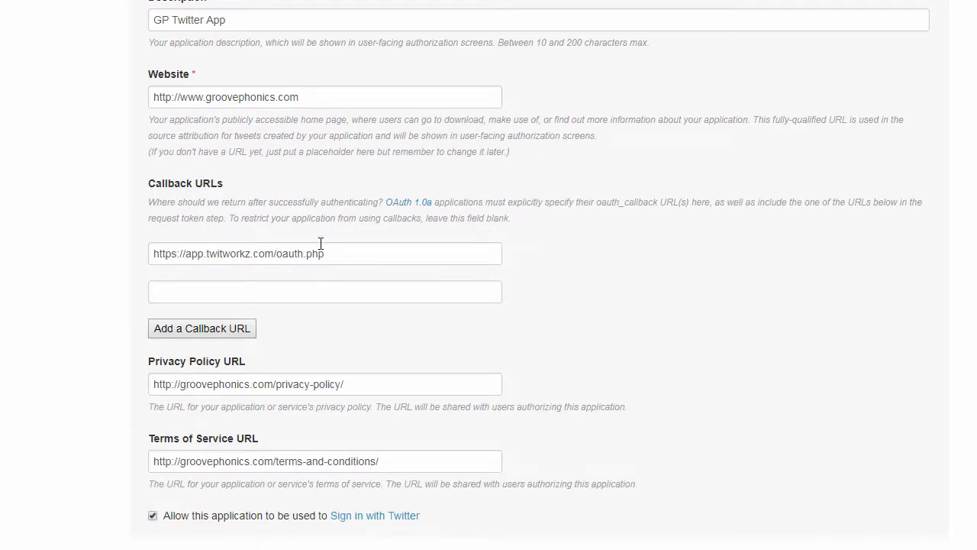
drag(333, 254, 137, 271)
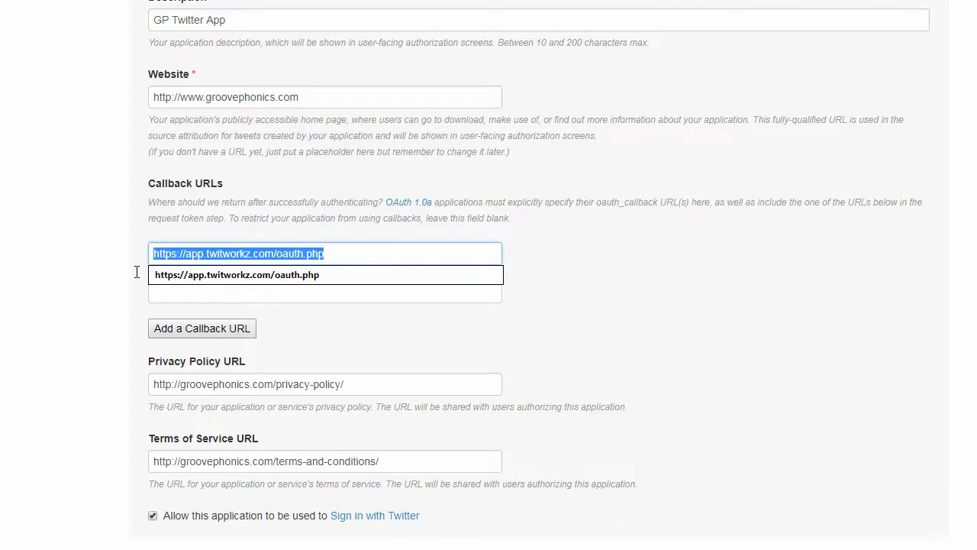
click(97, 209)
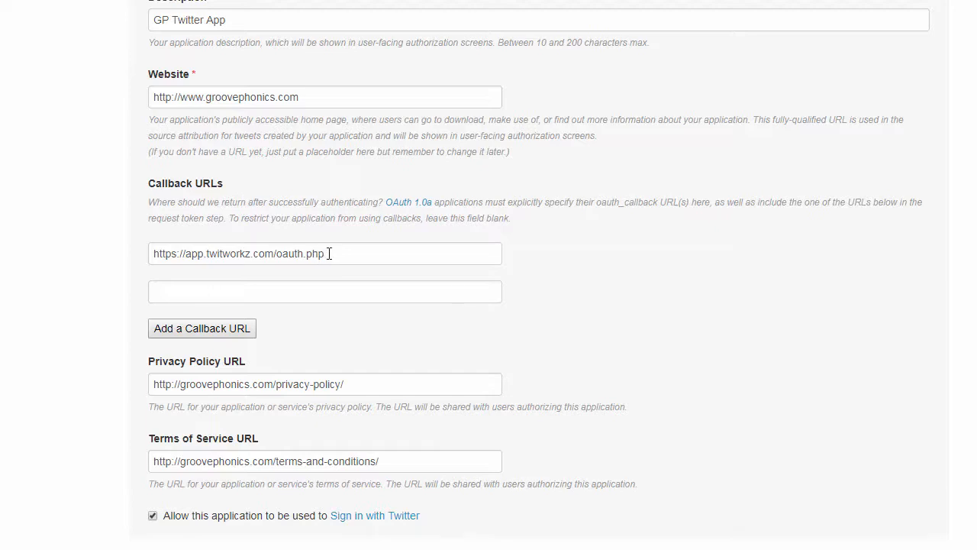
drag(328, 254, 120, 256)
click(99, 200)
Sign out of the current Twitter account and confirm the logout
scroll(622, 324, up, 4)
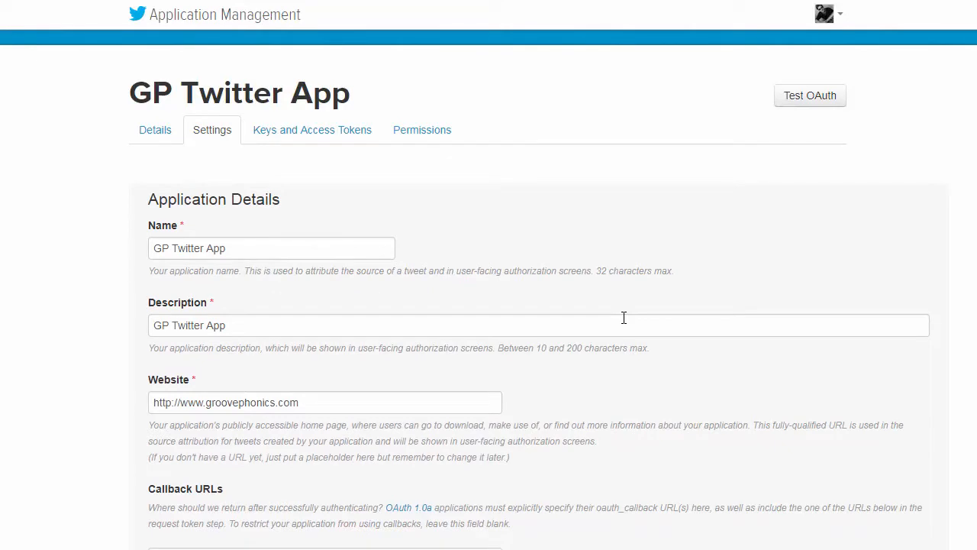
click(840, 17)
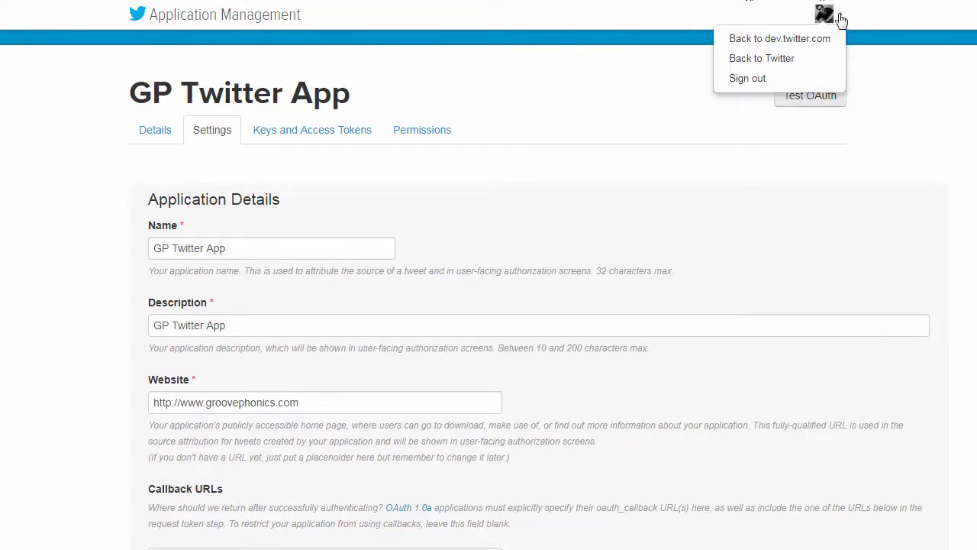
click(748, 79)
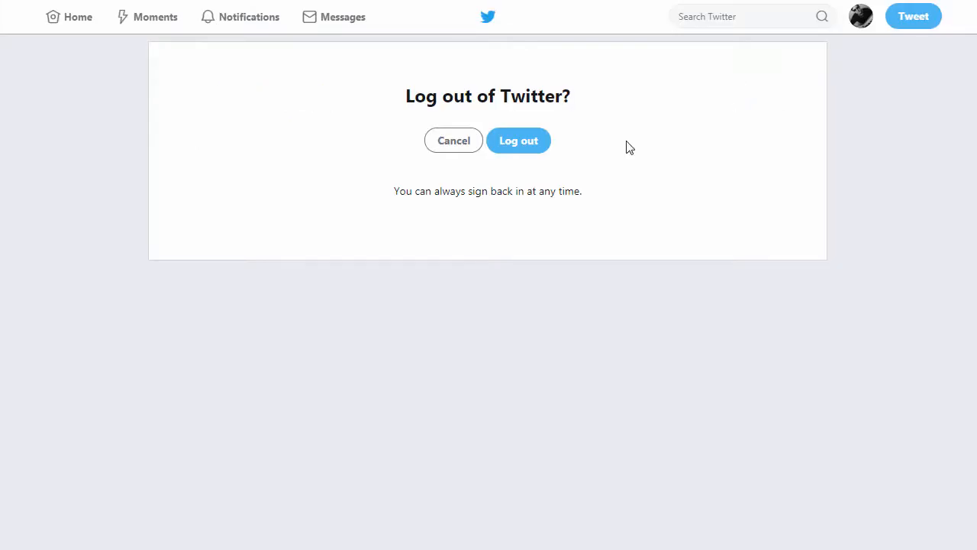
click(523, 147)
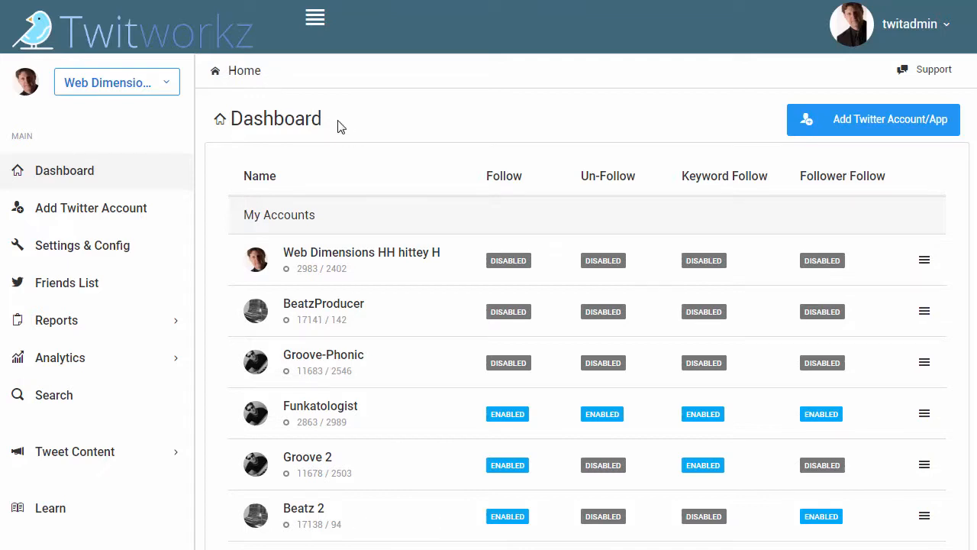
Switch to Twitworkz and make Groove-Phonic the active account
click(168, 82)
drag(173, 239, 178, 208)
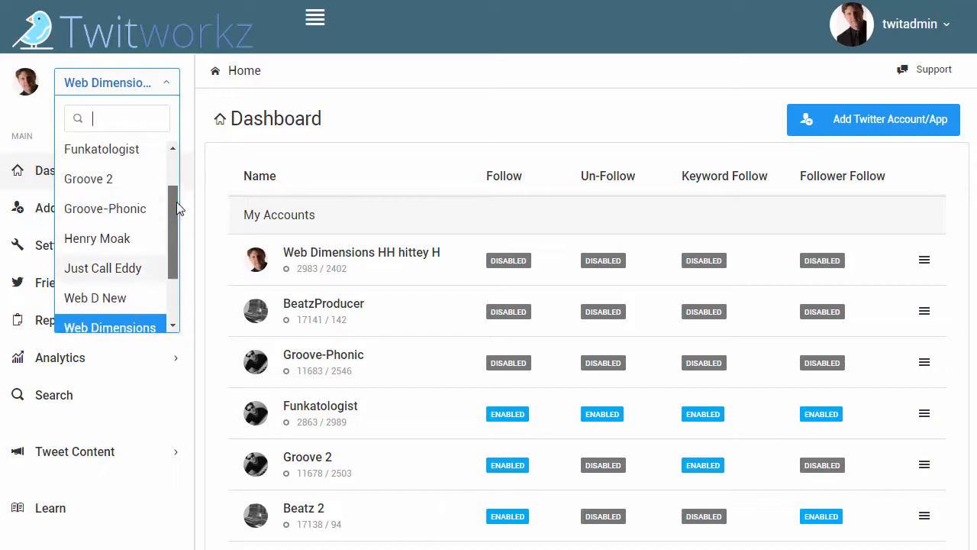
click(140, 220)
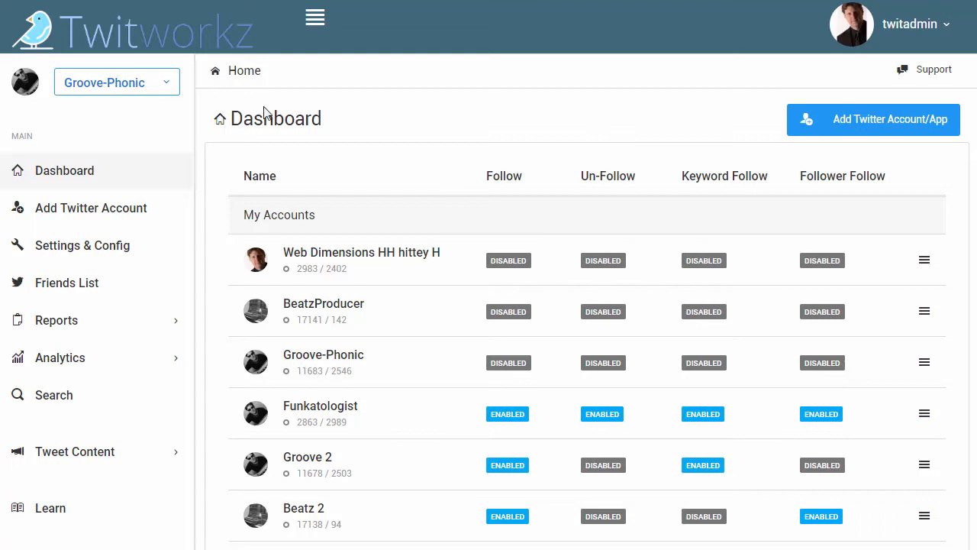
Open the Groove-Phonic account's settings and configuration and check the App Callback URL of its Twitter app
click(55, 249)
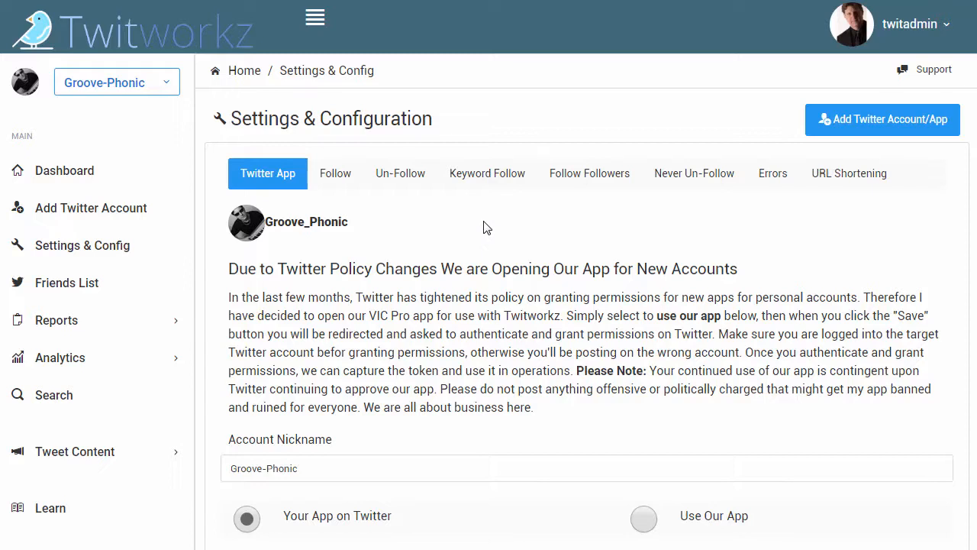
scroll(484, 227, down, 4)
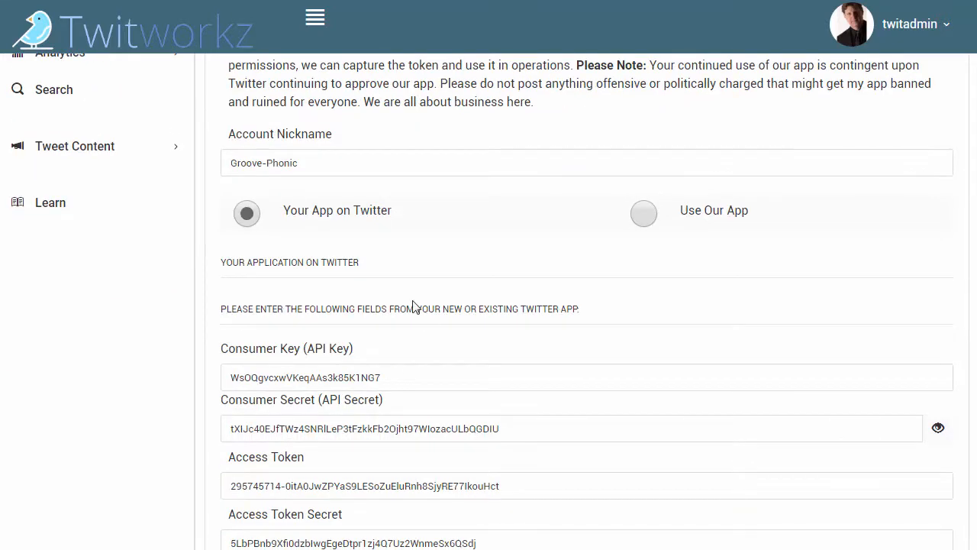
scroll(413, 307, down, 2)
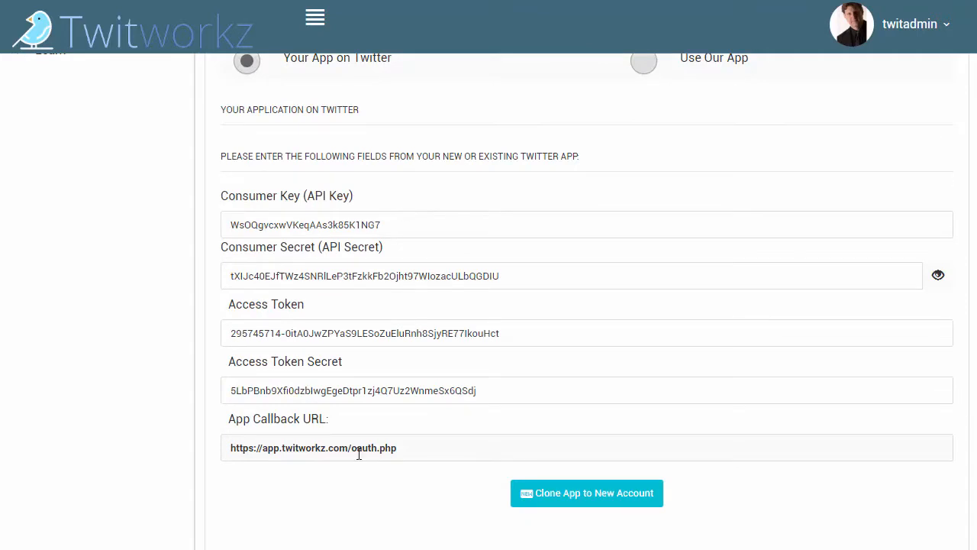
drag(423, 450, 225, 450)
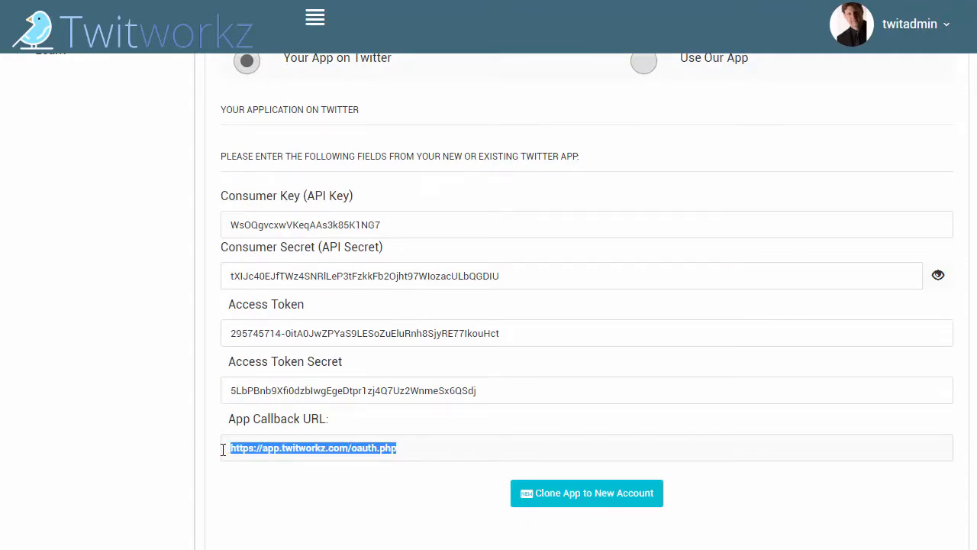
click(318, 430)
click(352, 435)
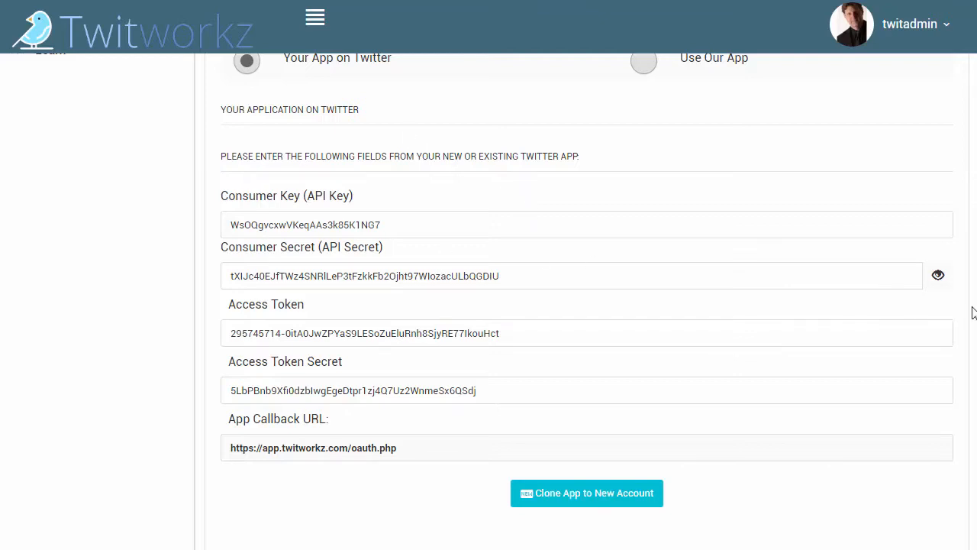
Clone the Groove-Phonic account's Twitter app to a new account
scroll(976, 123, up, 6)
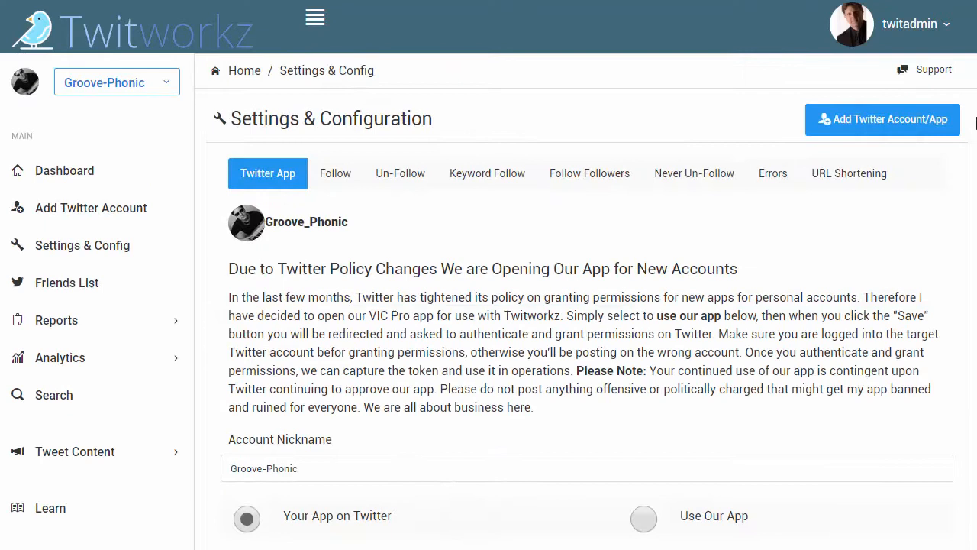
scroll(489, 191, down, 1)
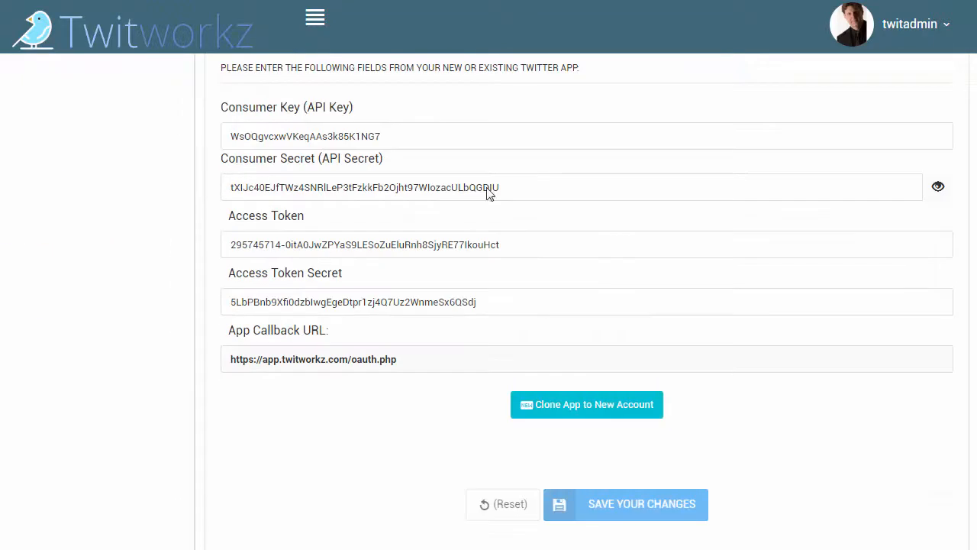
click(562, 406)
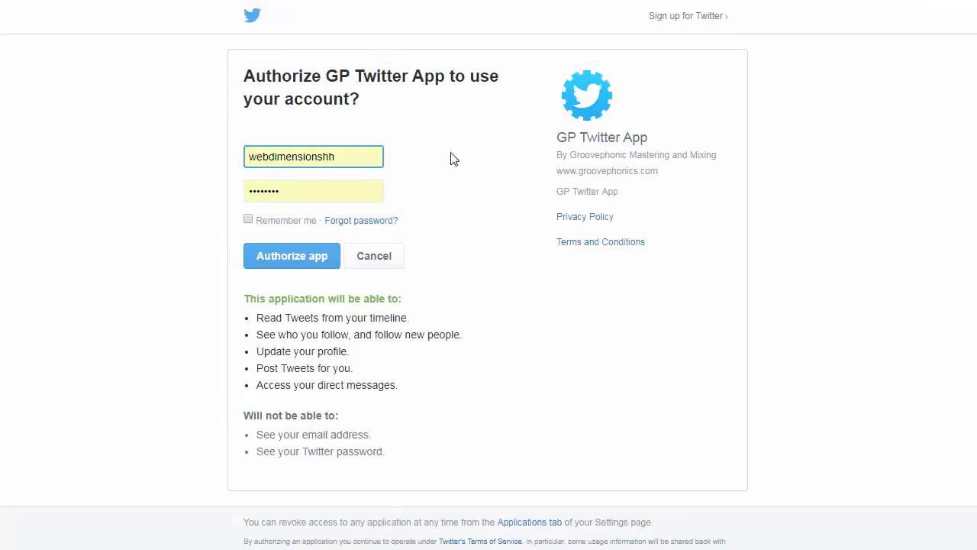
Fill in the target Twitter account's saved username and password, and authorize GP Twitter App to use that account
drag(556, 137, 623, 127)
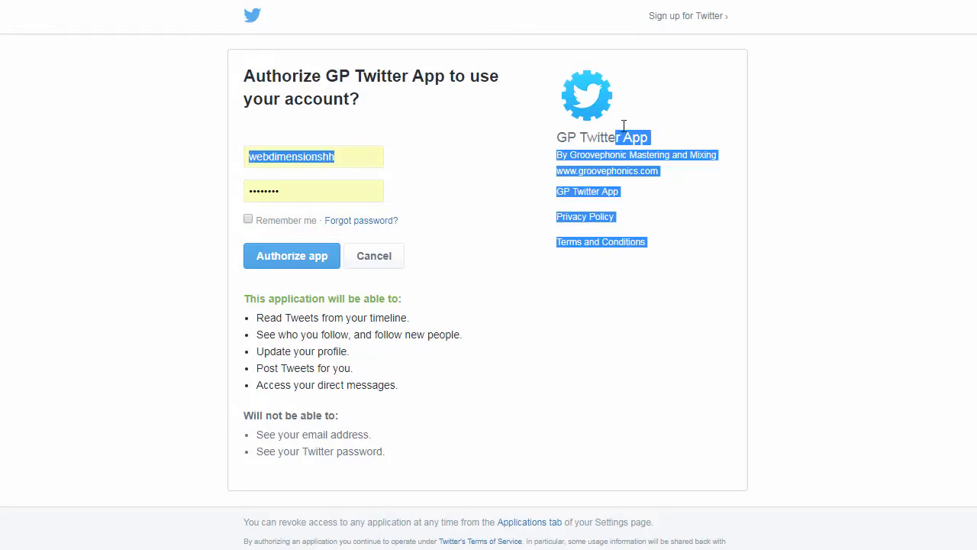
click(742, 116)
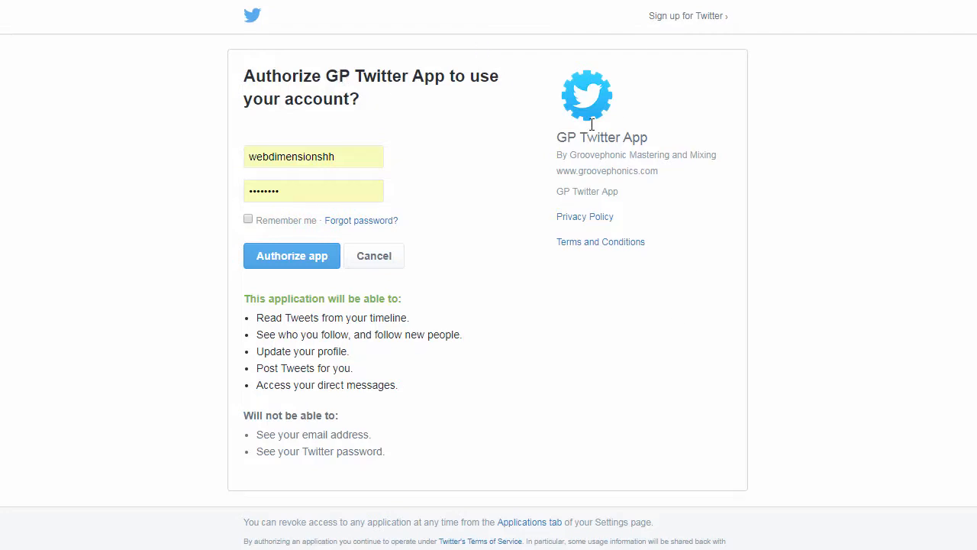
click(306, 156)
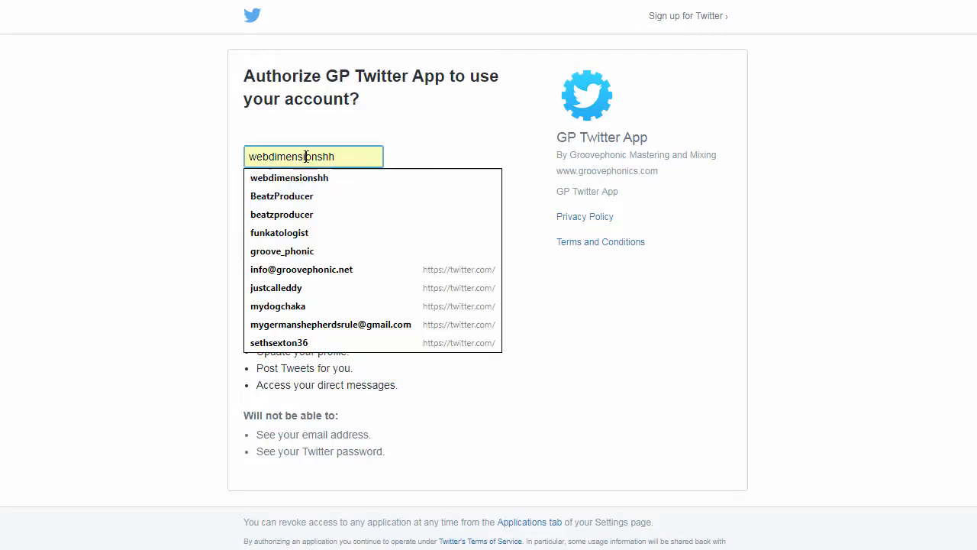
click(272, 306)
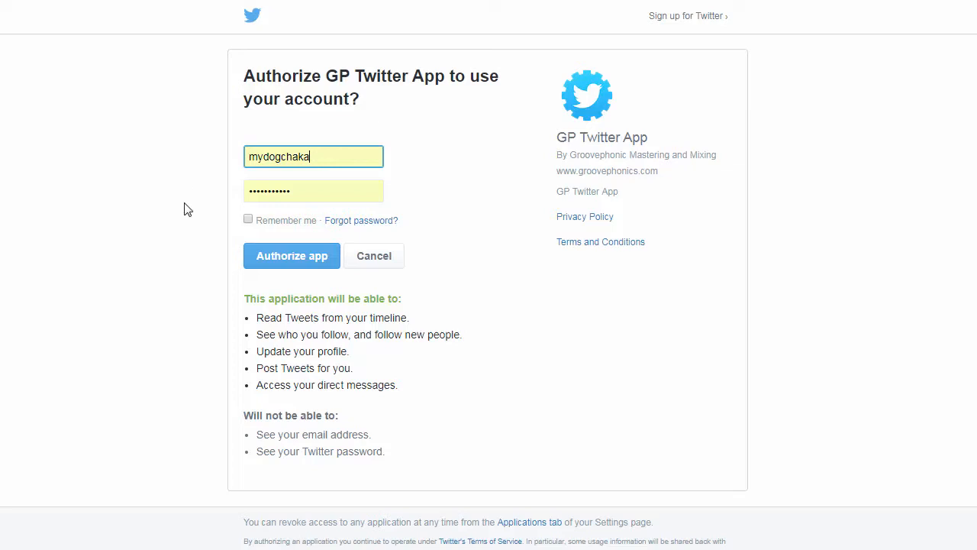
click(284, 258)
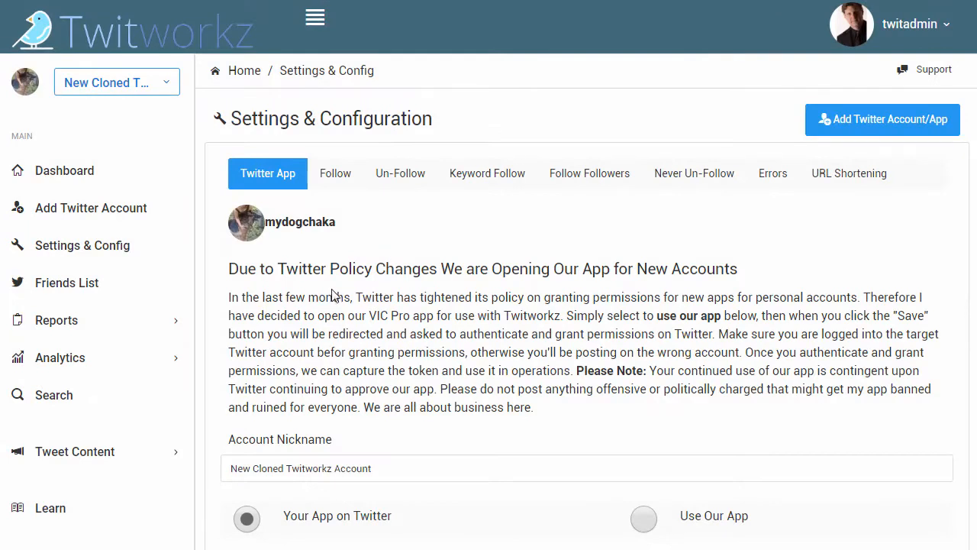
Check the cloned account's Twitter handle, API key and secret, access tokens and App Callback URL
drag(343, 224, 269, 220)
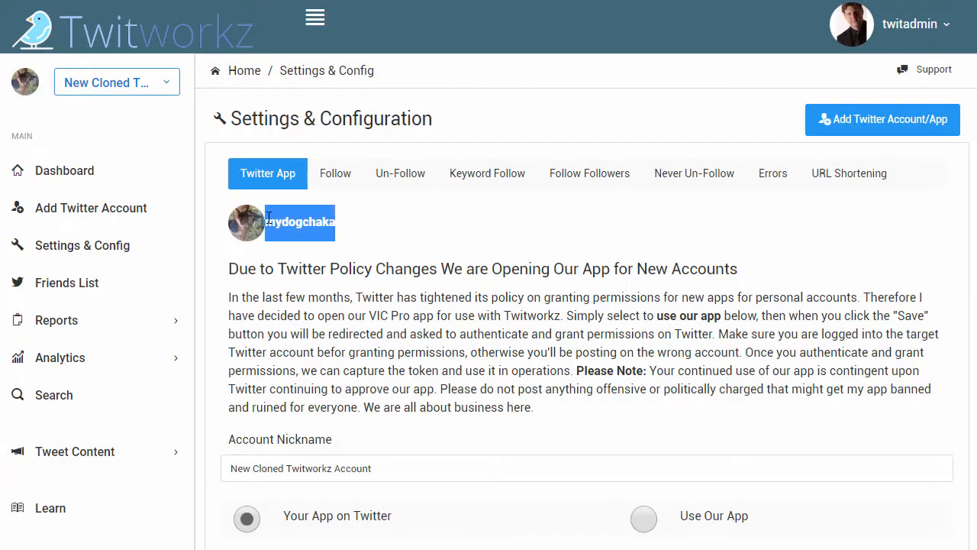
click(381, 236)
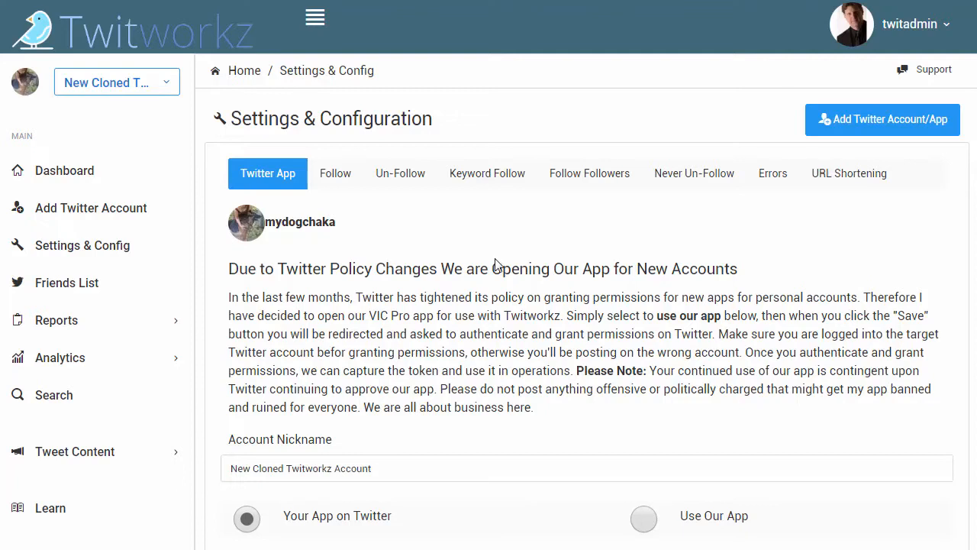
scroll(504, 268, down, 2)
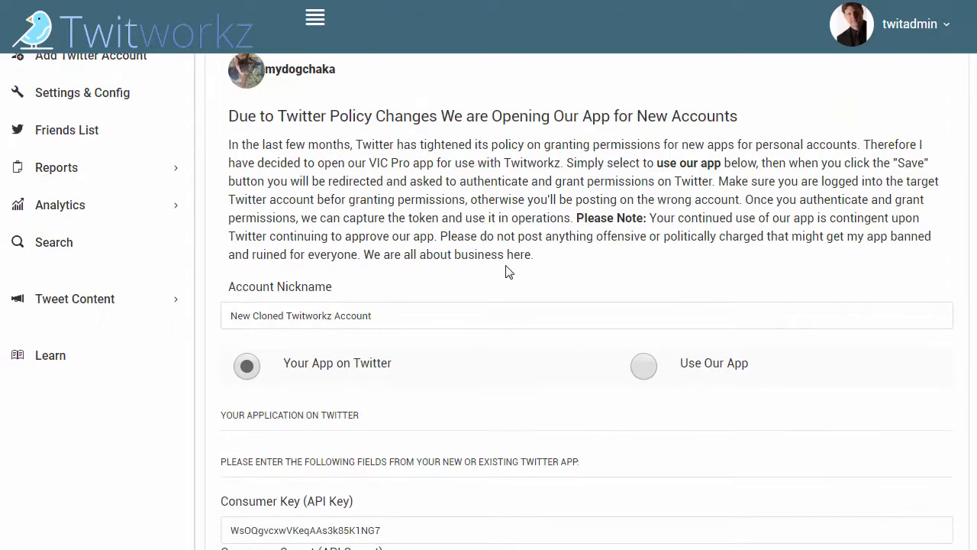
scroll(508, 271, down, 4)
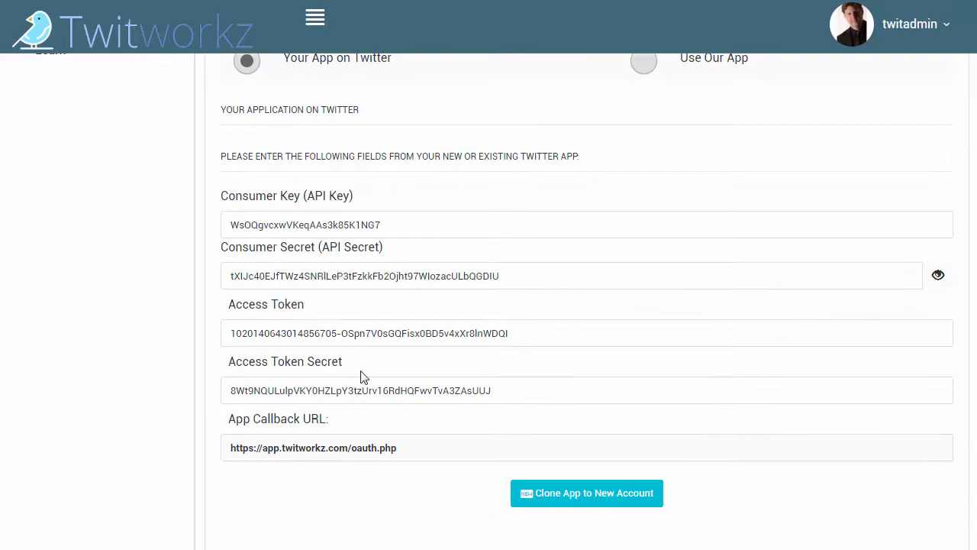
Set the cloned account's nickname to "New Account for My Dog Chaka" and save the changes
scroll(367, 122, up, 4)
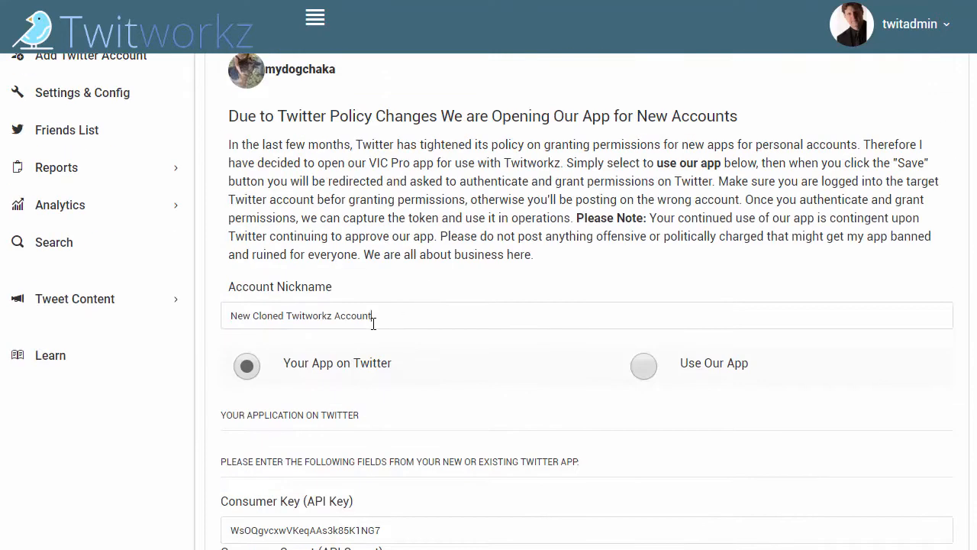
drag(373, 322, 228, 322)
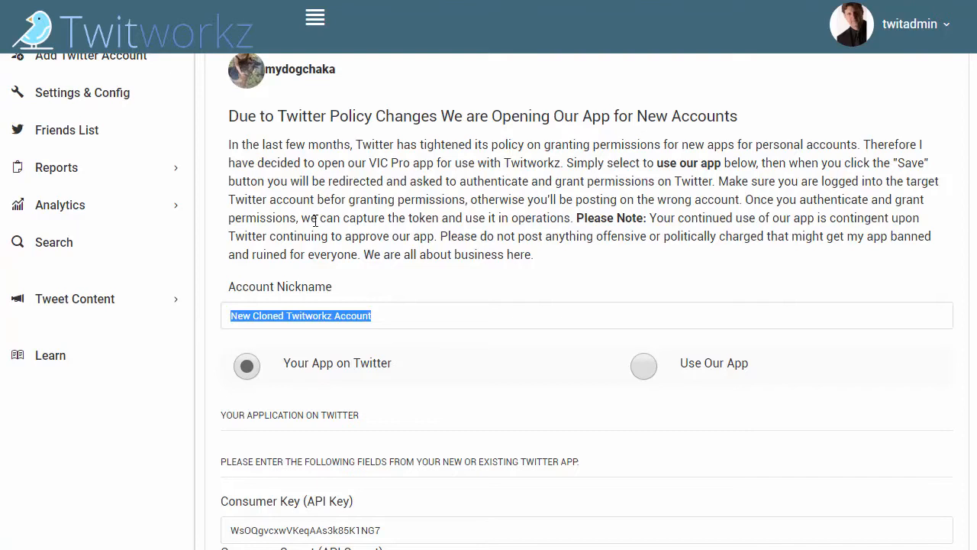
text(M)
key(BackSpace)
text(New Account for My Dog Chaka)
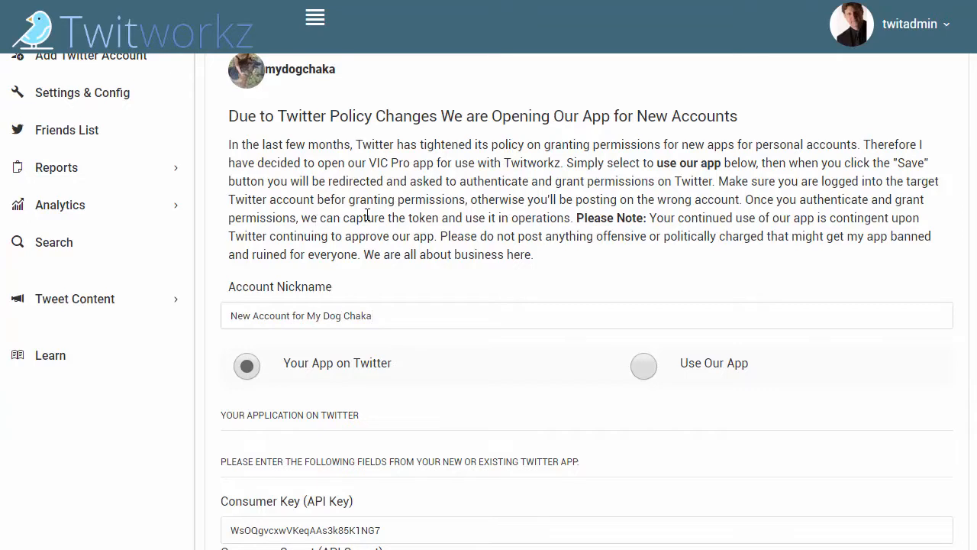
scroll(368, 216, down, 5)
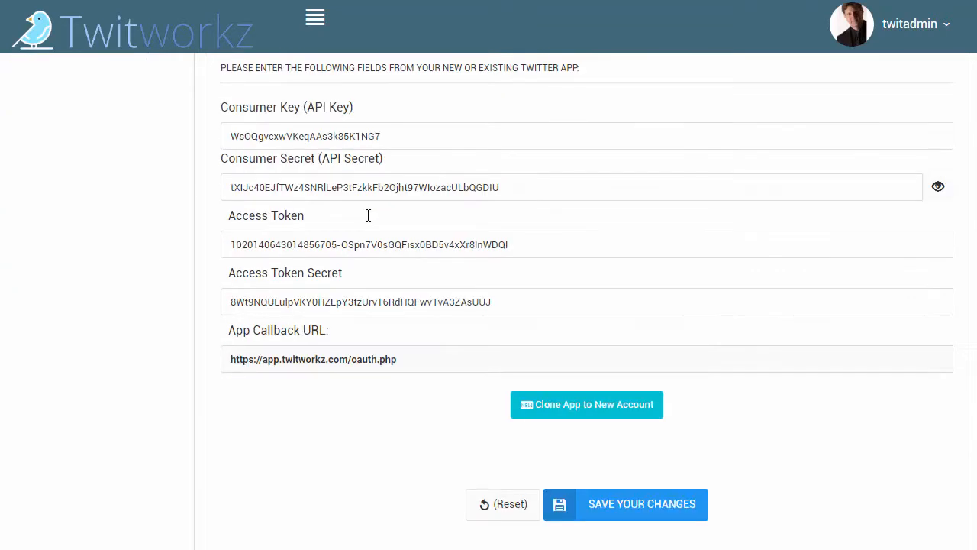
click(602, 507)
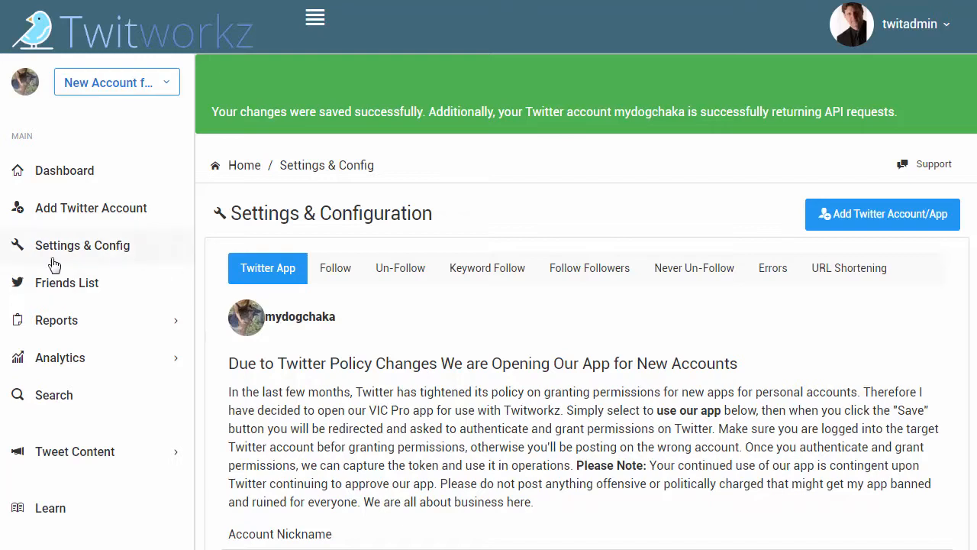
Open the Dashboard and look through My Accounts for the newly cloned account and its follow settings
click(45, 174)
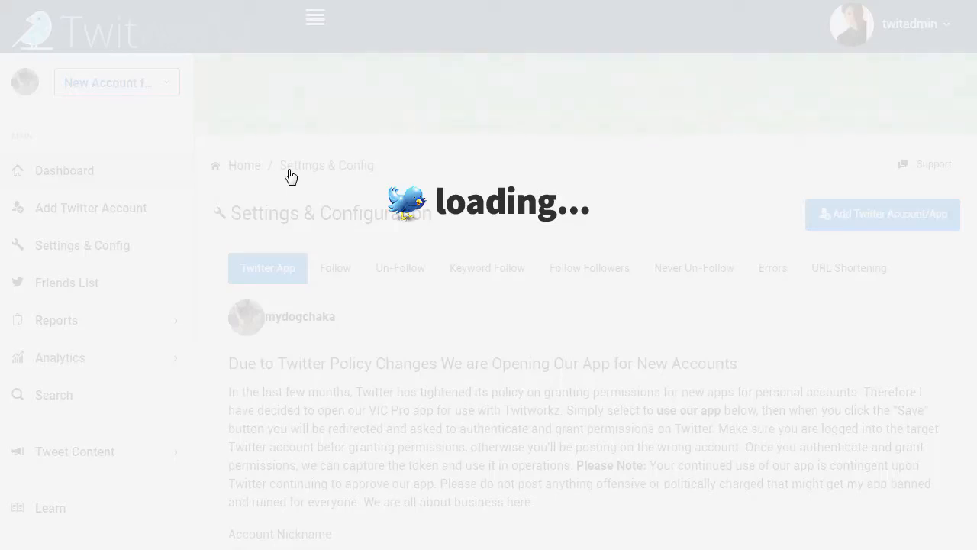
scroll(319, 167, down, 1)
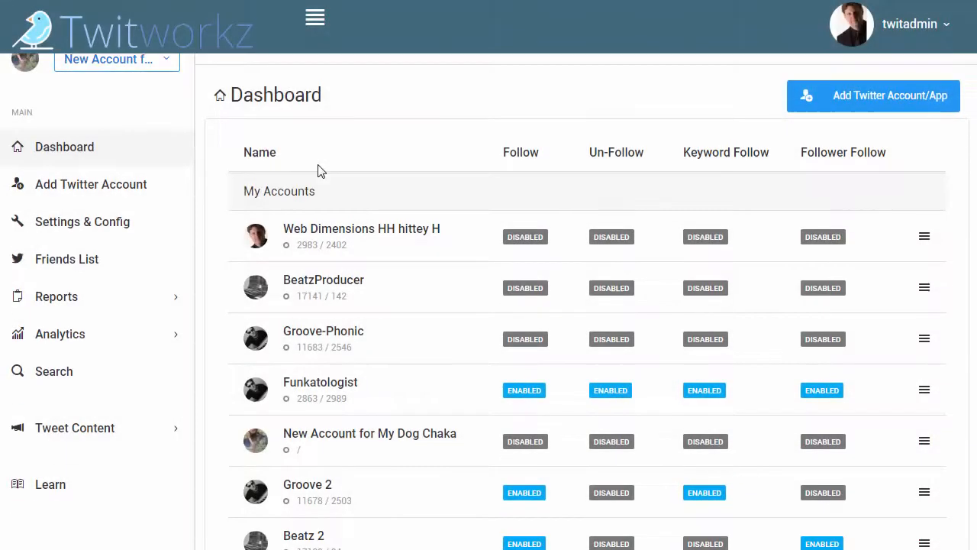
scroll(319, 170, down, 3)
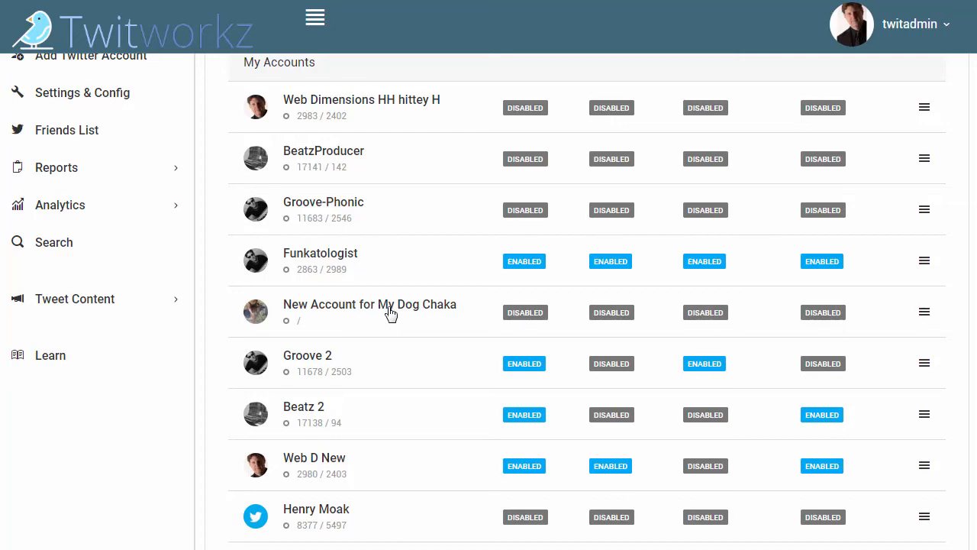
scroll(391, 313, up, 2)
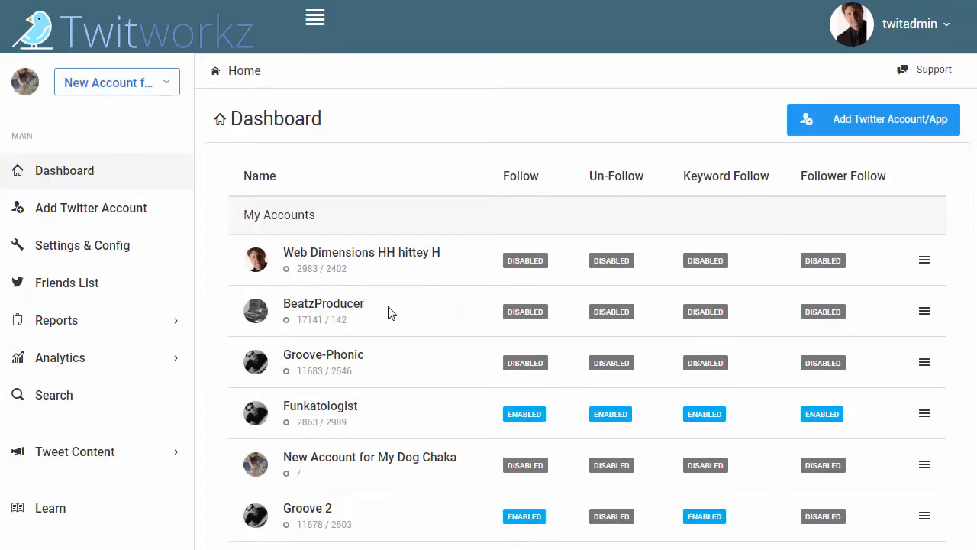